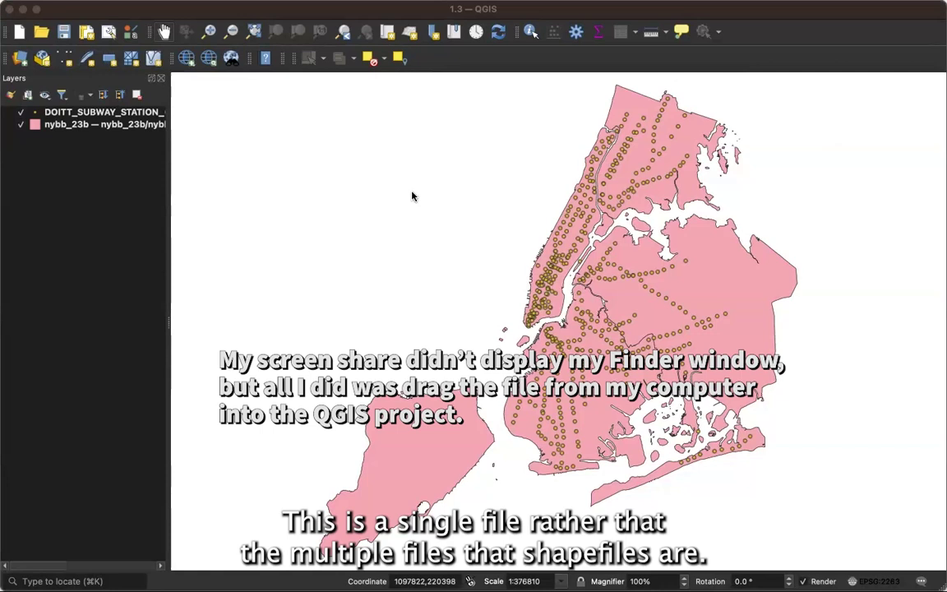
Add the Stormwater_Outfalls file to the project, using the Inverse of NAD83 to WGS 84 (31) coordinate transformation
left_click_drag(405, 292, 321, 398)
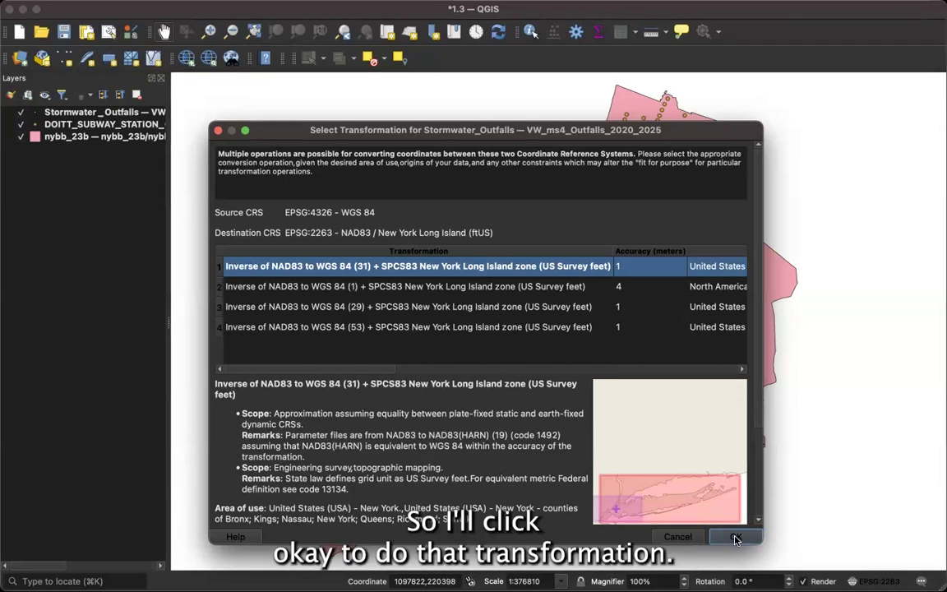
left_click(736, 537)
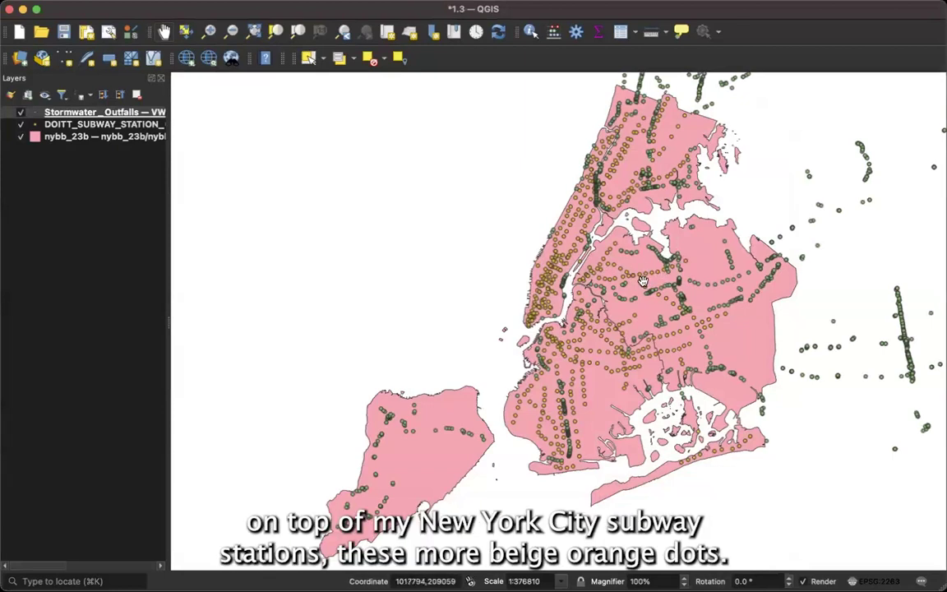
Examine the full extent of the stormwater outfall points across New York State beyond the city boundaries
scroll(643, 281, "down", 3)
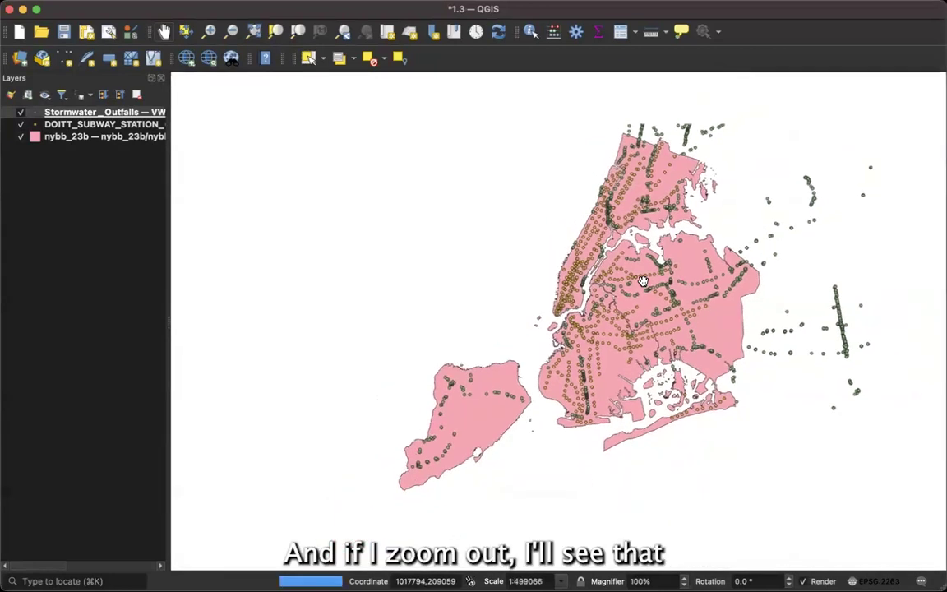
scroll(643, 281, "down", 1)
left_click_drag(734, 220, 693, 342)
scroll(693, 342, "down", 2)
left_click_drag(770, 273, 695, 372)
scroll(694, 371, "down", 2)
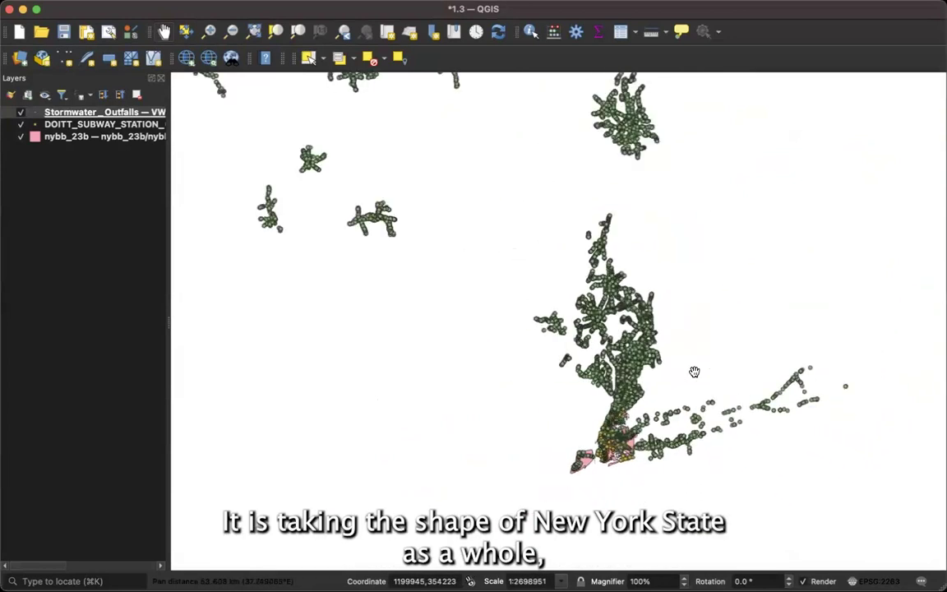
scroll(695, 372, "down", 1)
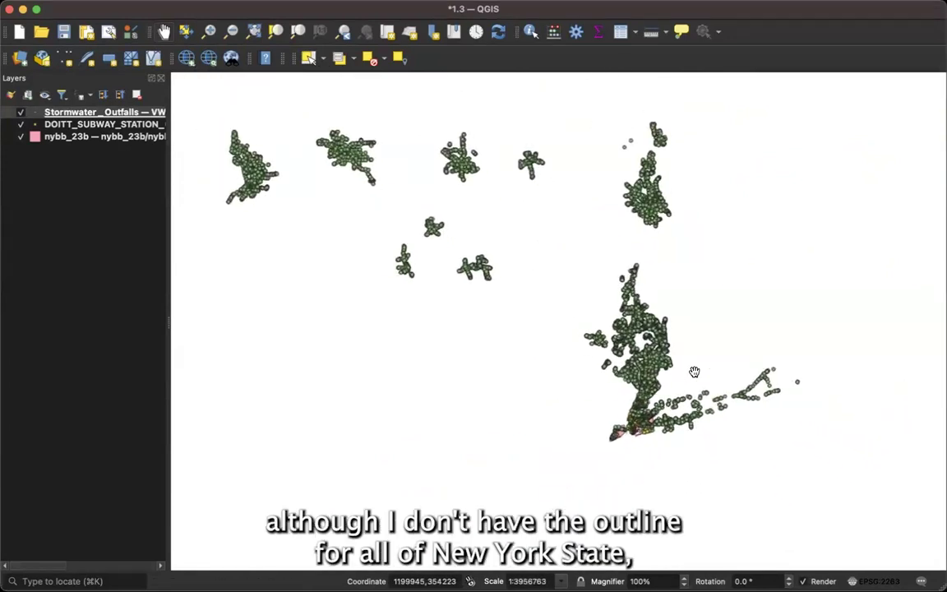
scroll(694, 372, "down", 1)
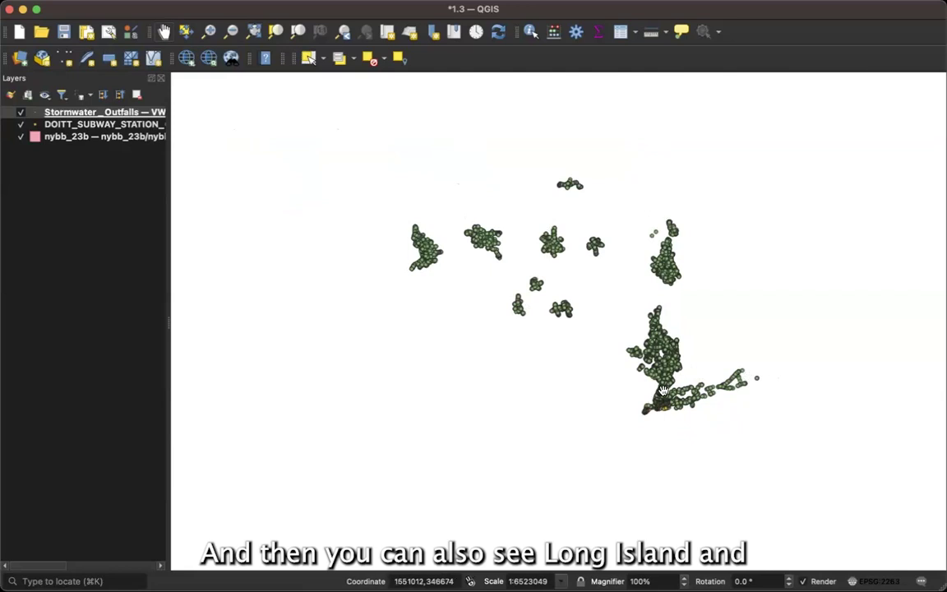
scroll(657, 393, "up", 1)
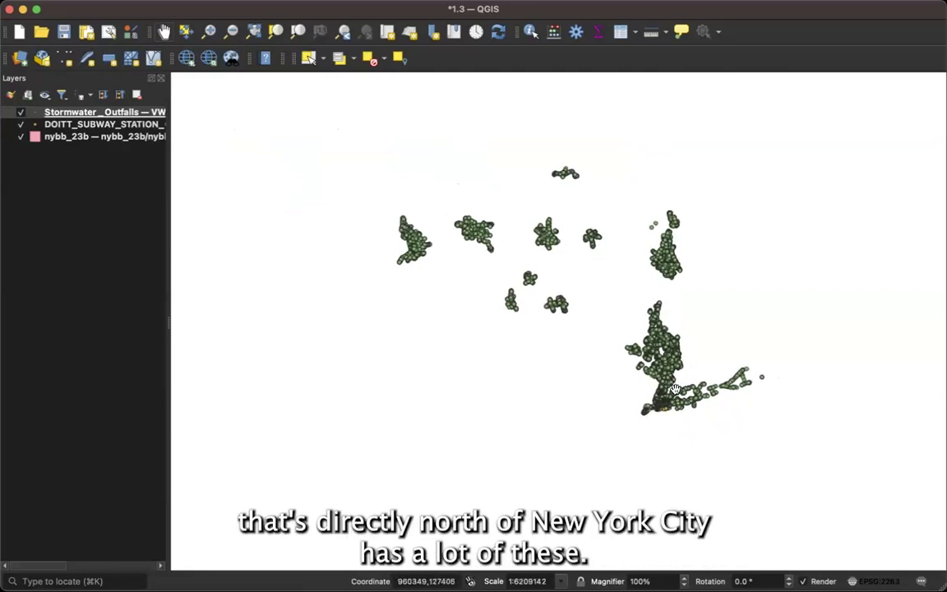
scroll(650, 397, "up", 1)
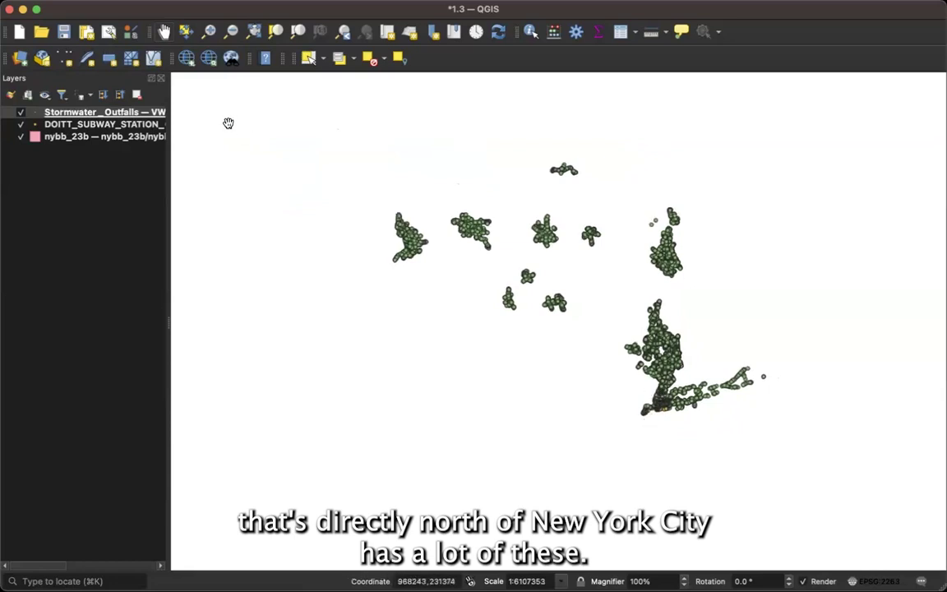
Inspect how the stormwater outfalls line up with New York City's borough borders and waterways, particularly along the Manhattan–Bronx border
left_click(211, 33)
left_click_drag(711, 429, 621, 362)
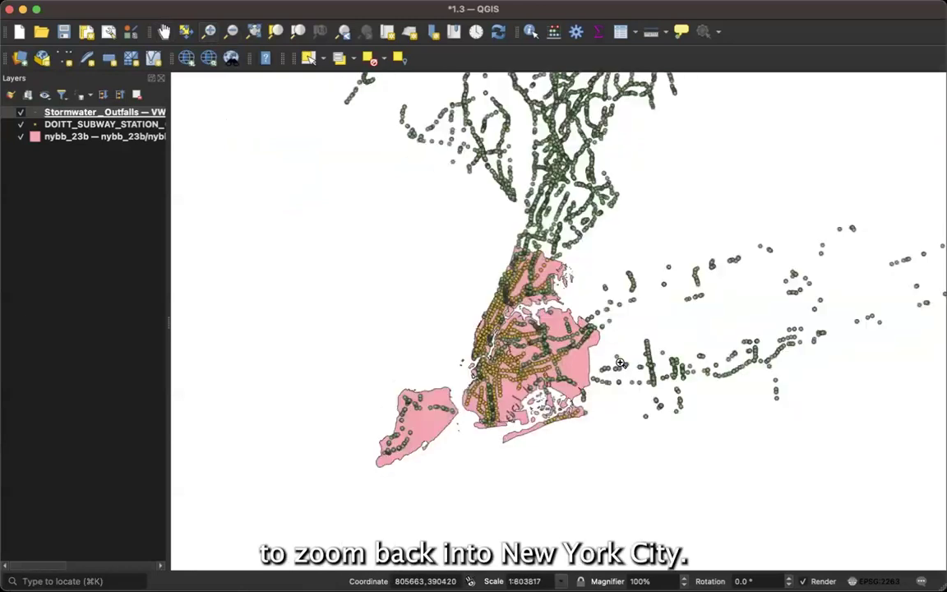
left_click(499, 335)
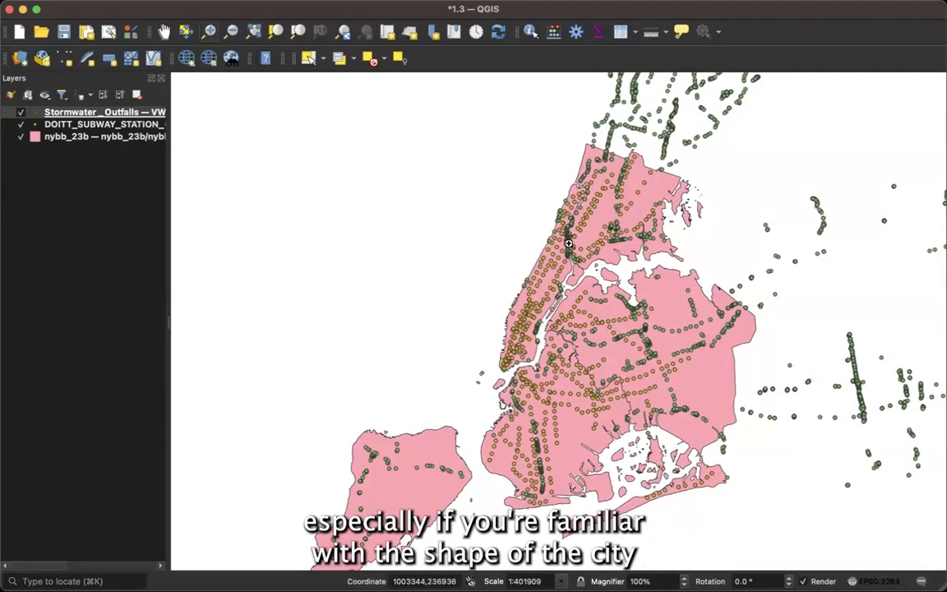
scroll(568, 244, "up", 3)
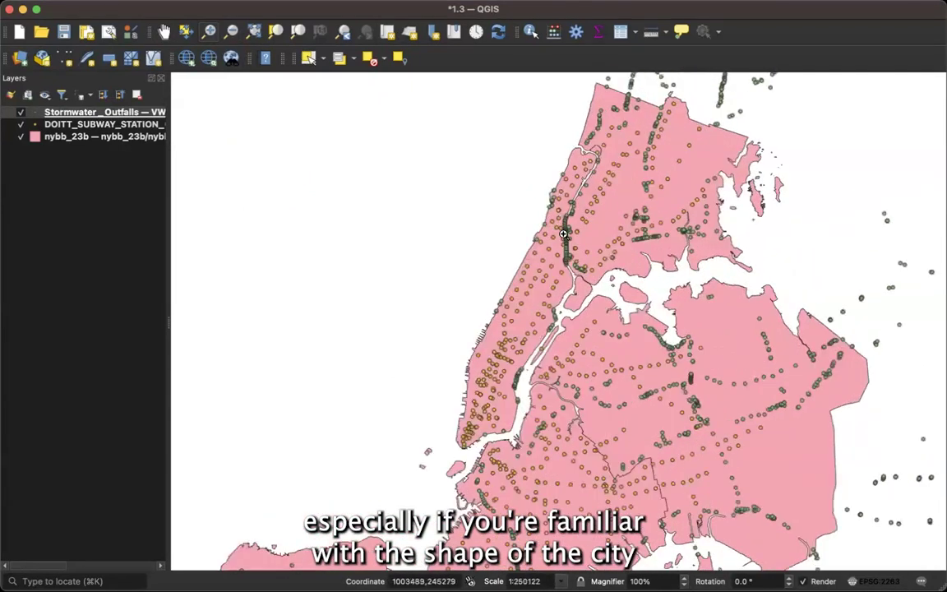
scroll(565, 258, "up", 5)
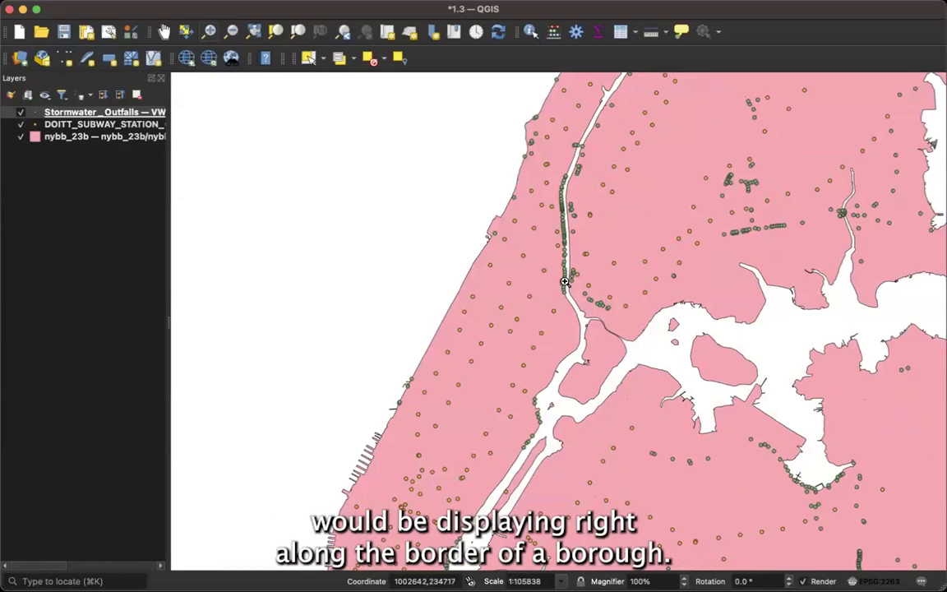
scroll(565, 282, "down", 3)
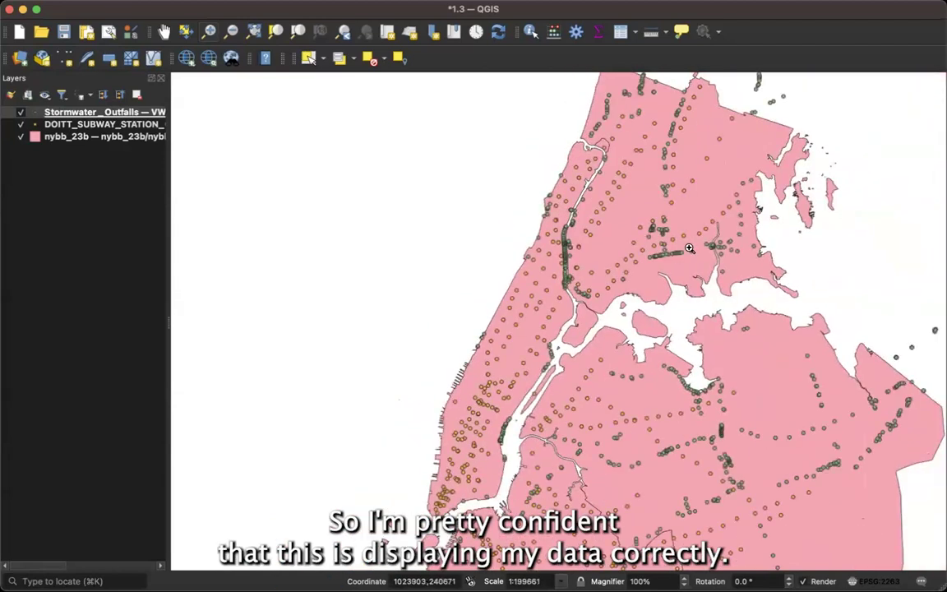
scroll(654, 409, "down", 3)
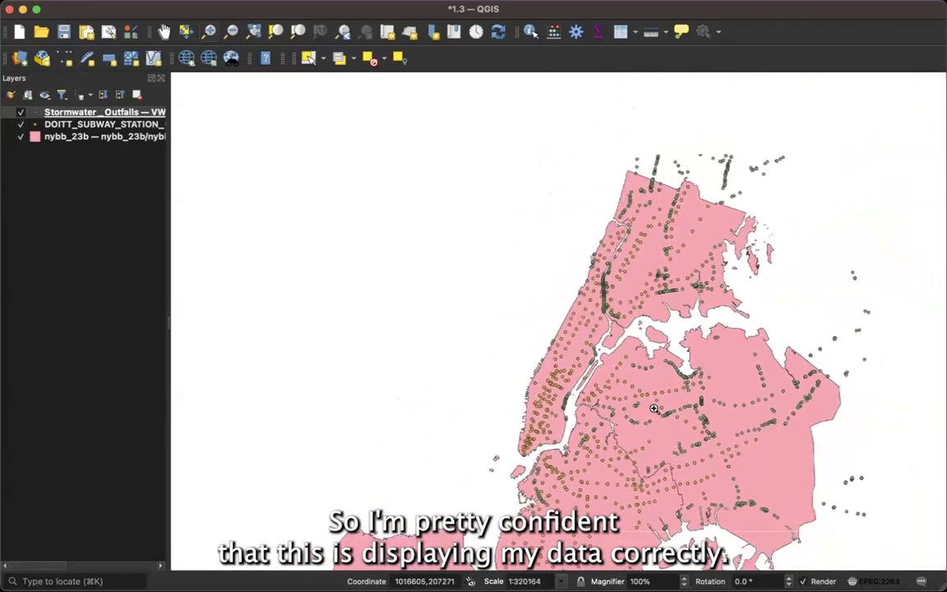
Save the current project and start a new empty one
key("super+s")
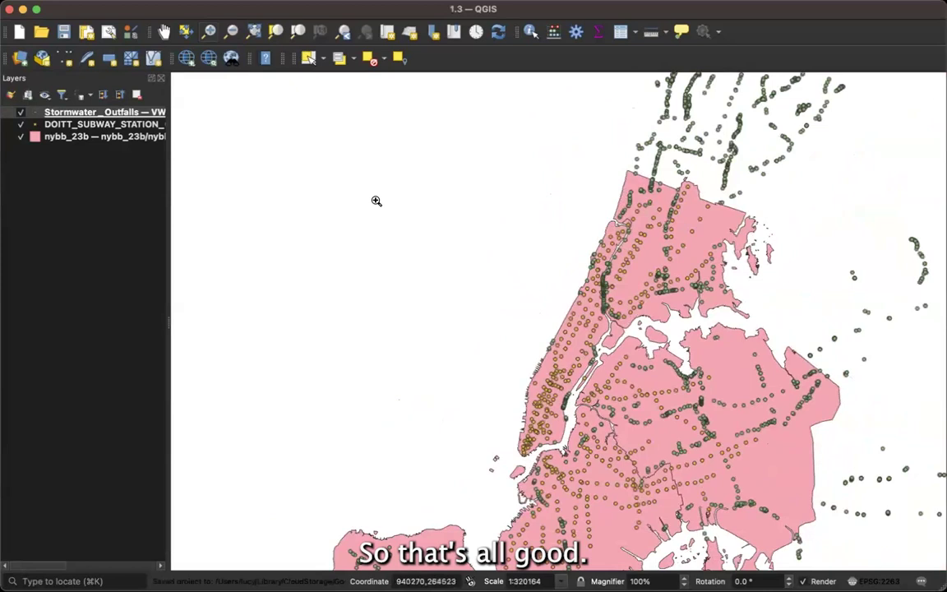
left_click(20, 33)
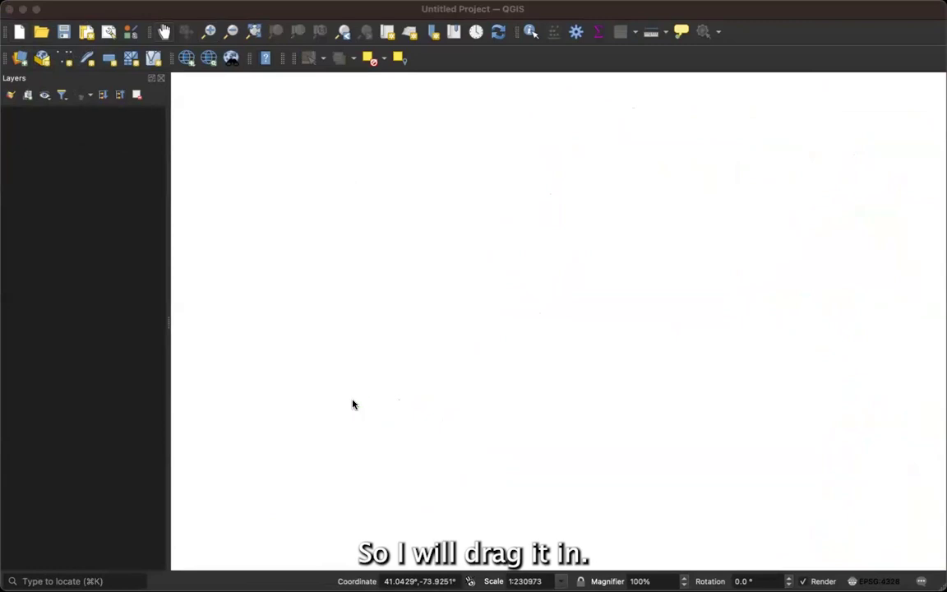
Add the Stormwater_Outfalls file as the first layer of the empty project
left_click_drag(353, 404, 160, 433)
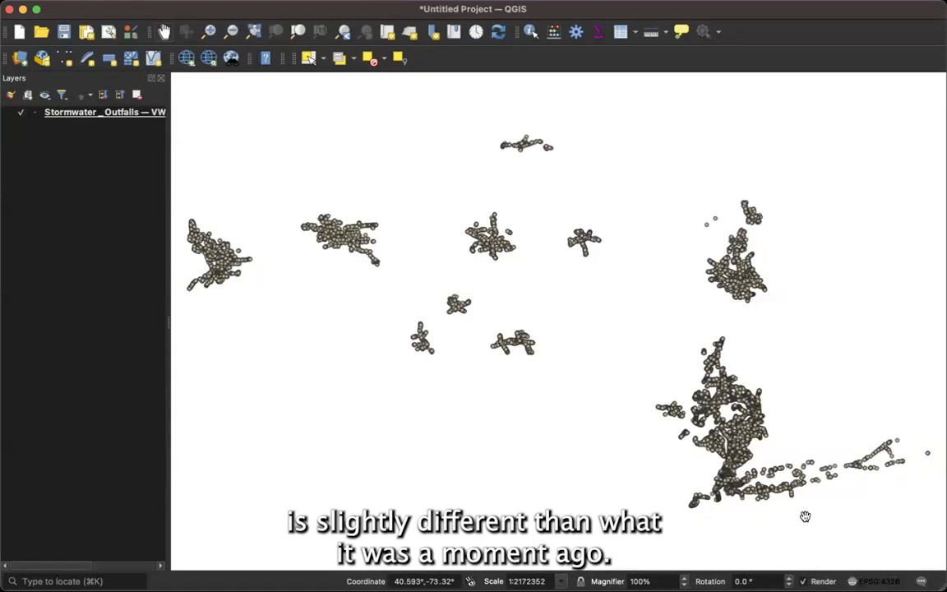
left_click_drag(824, 535, 666, 441)
scroll(557, 364, "up", 3)
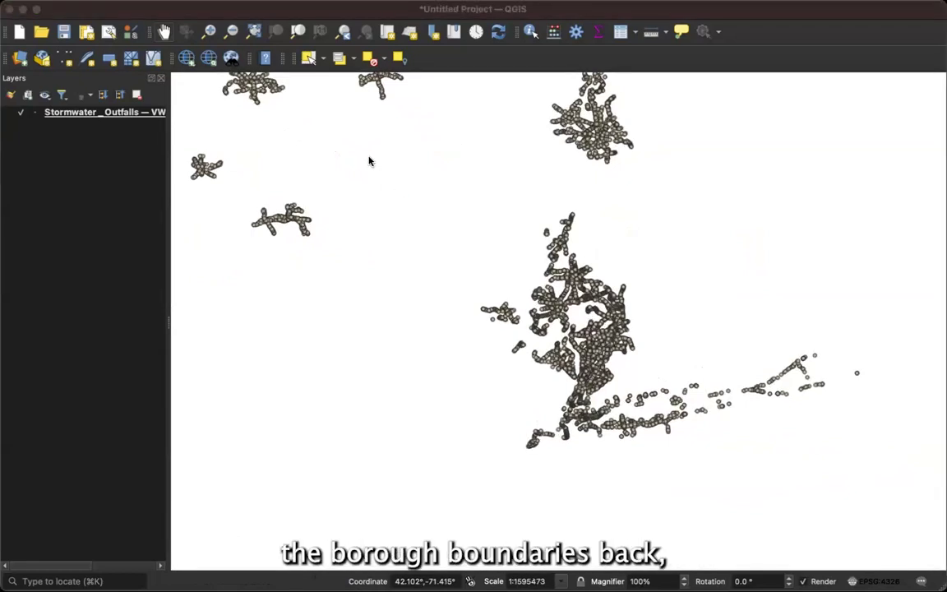
Add the nybb_23b borough boundaries with the NAD83 to WGS 84 (31) transformation and place the layer below Stormwater_Outfalls
left_click_drag(364, 183, 307, 522)
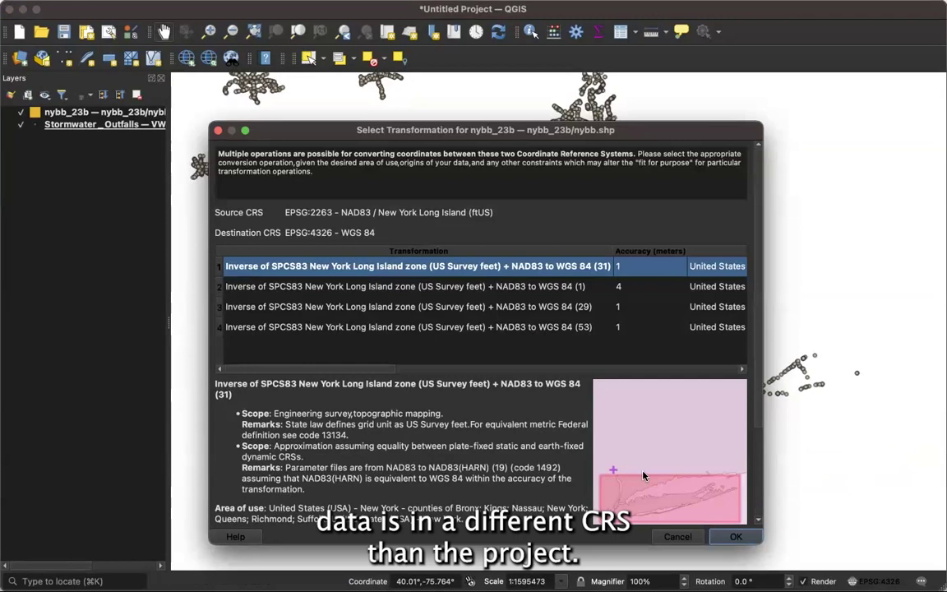
left_click(737, 536)
scroll(571, 422, "up", 1)
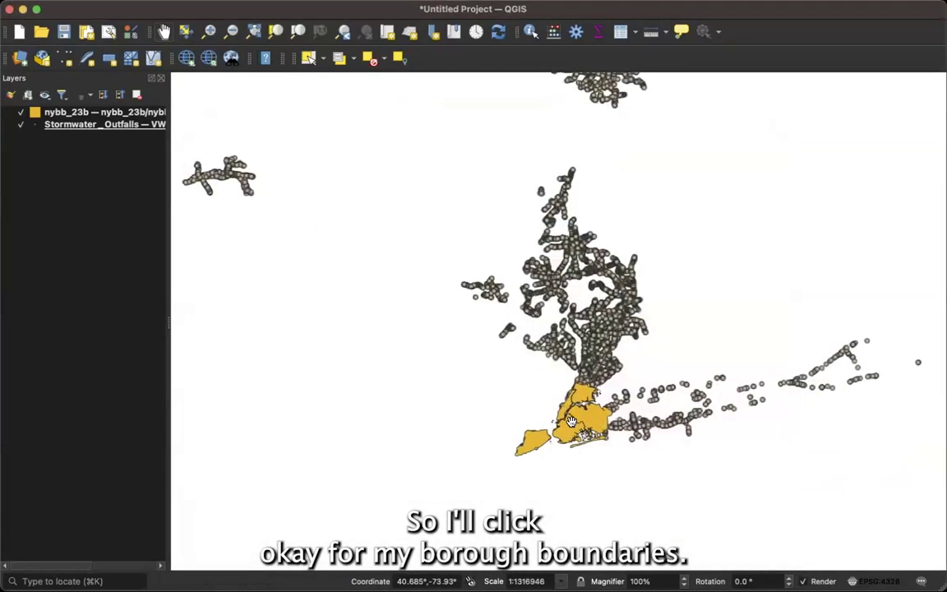
scroll(571, 421, "up", 2)
left_click_drag(67, 112, 65, 132)
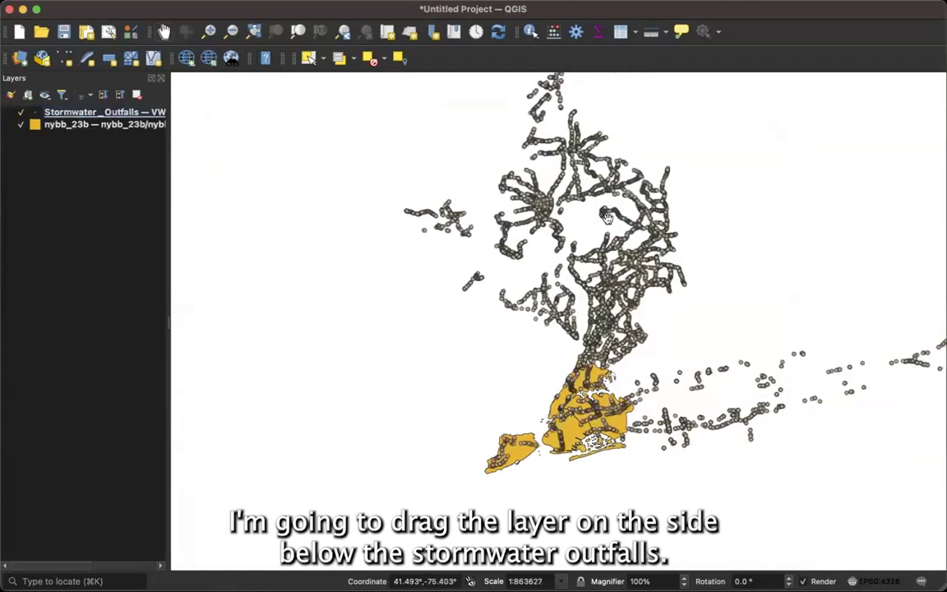
scroll(572, 414, "up", 2)
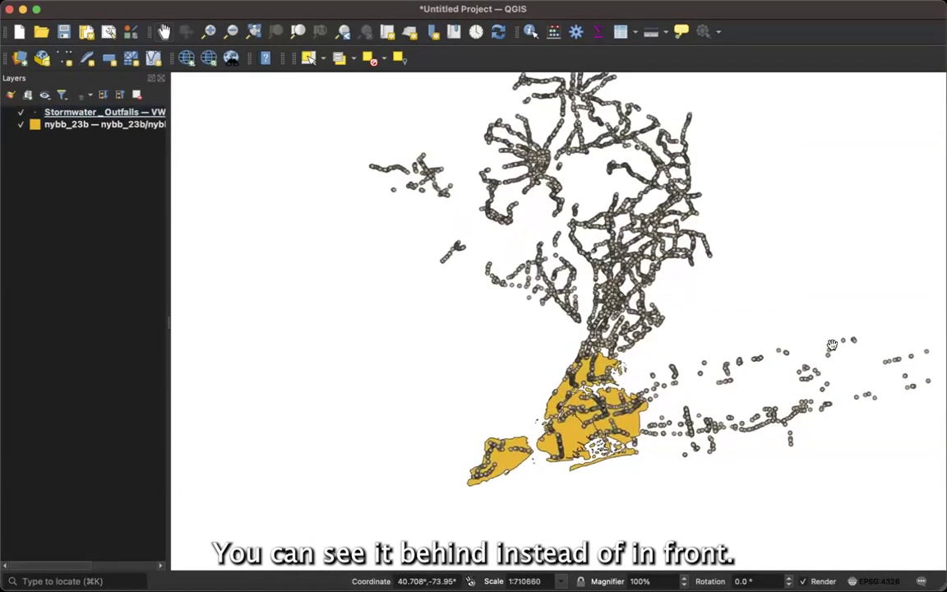
scroll(579, 347, "up", 1)
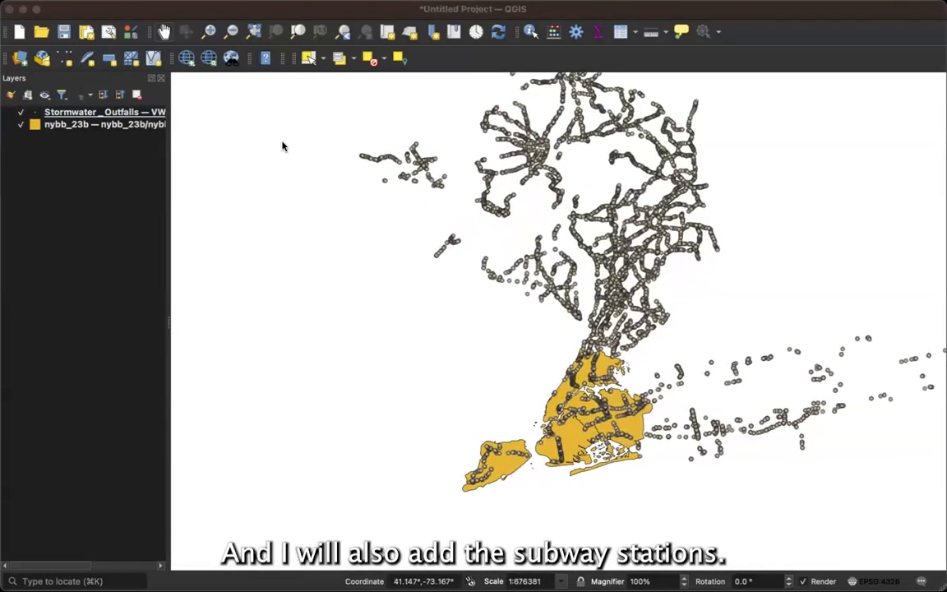
Add the DOITT_SUBWAY_STATION layer to the project and bring New York City into close view
left_click_drag(303, 146, 213, 416)
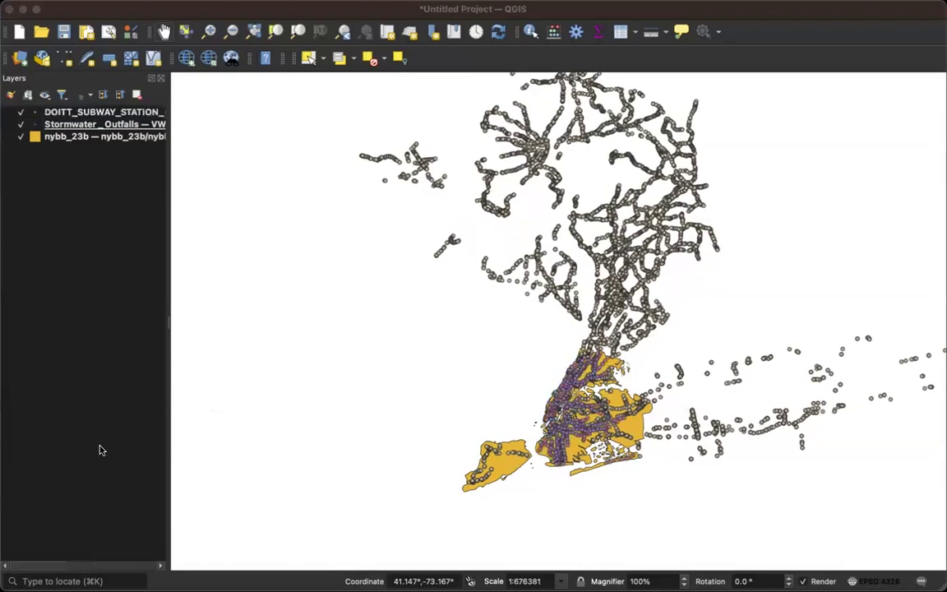
left_click(256, 416)
scroll(576, 412, "up", 1)
scroll(576, 412, "up", 10)
left_click_drag(576, 413, 572, 355)
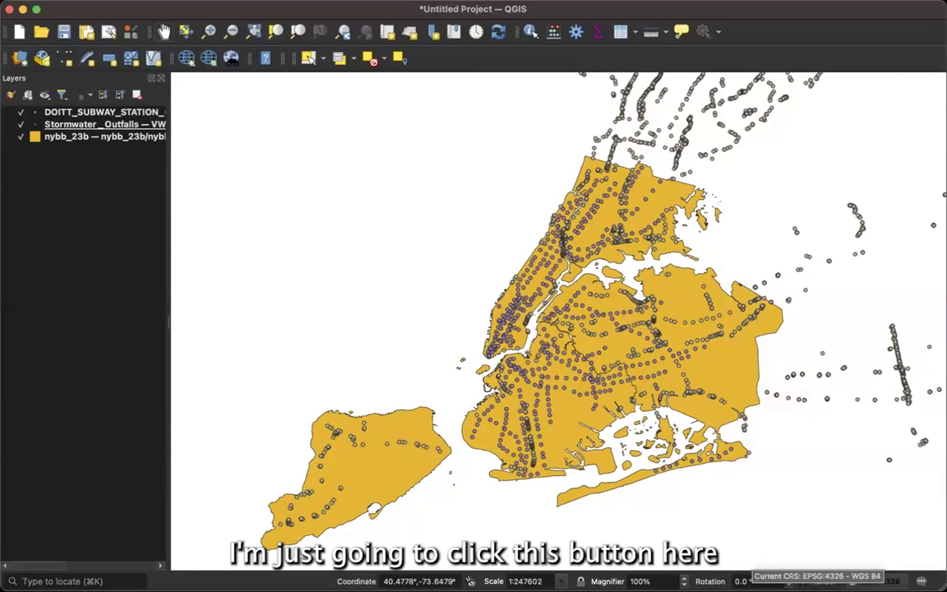
Open the project's coordinate reference system settings and choose the recently used NAD83 / New York Long Island (ftUS), EPSG:2263
left_click(870, 582)
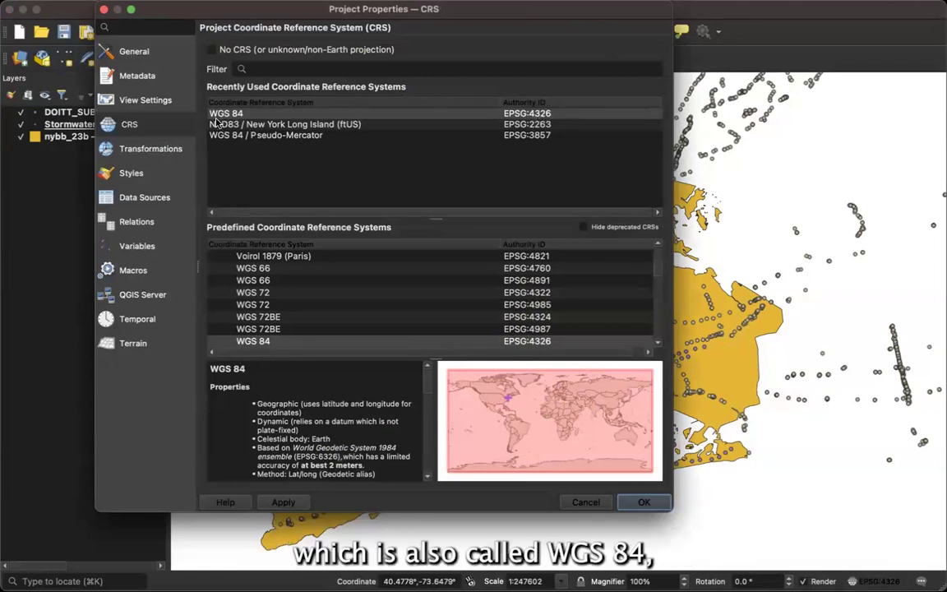
left_click(259, 125)
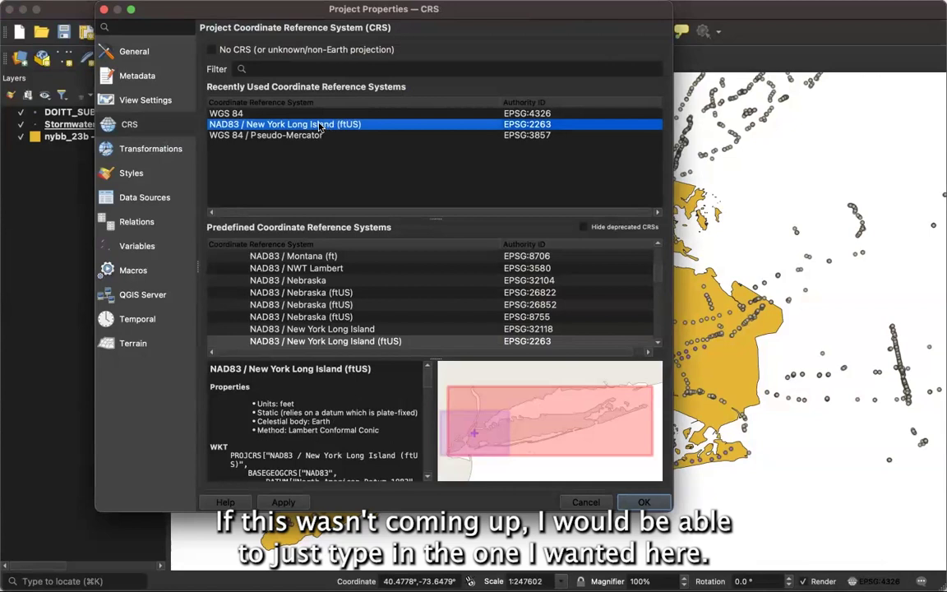
Filter the coordinate reference systems by "long island" and select NAD83 / New York Long Island (ftUS), EPSG:2263, among the predefined ones
left_click(287, 69)
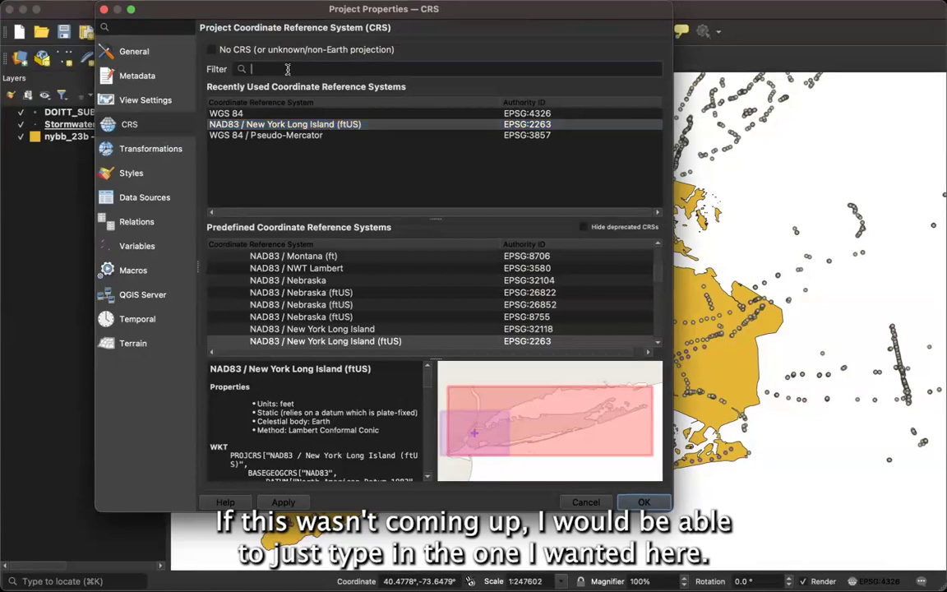
type("long island")
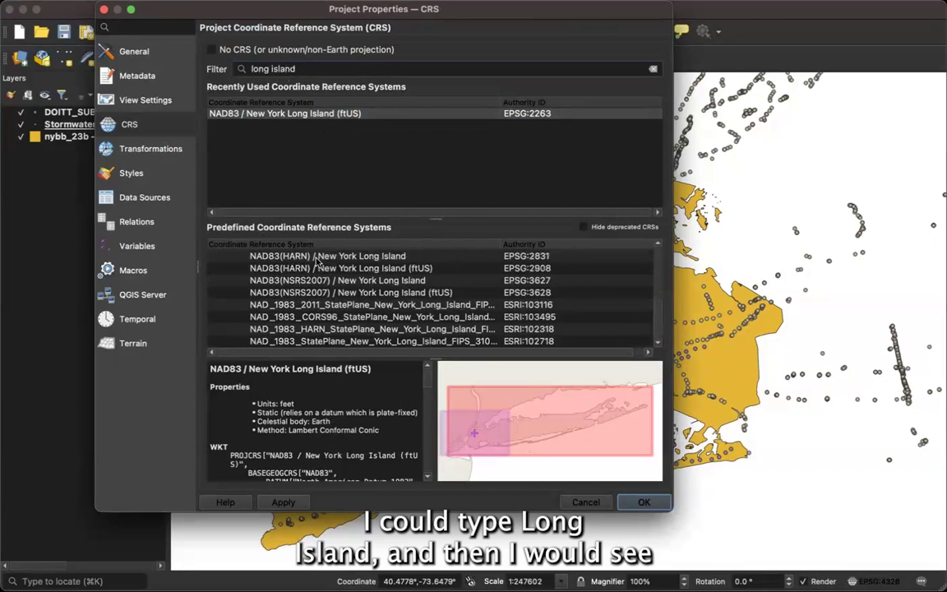
scroll(317, 262, "up", 4)
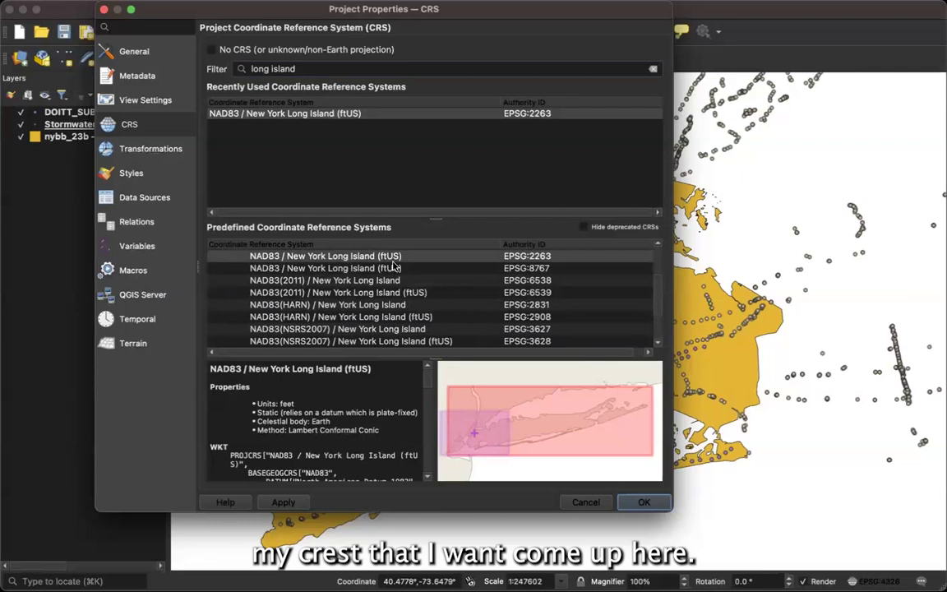
scroll(369, 281, "up", 1)
scroll(369, 281, "up", 1)
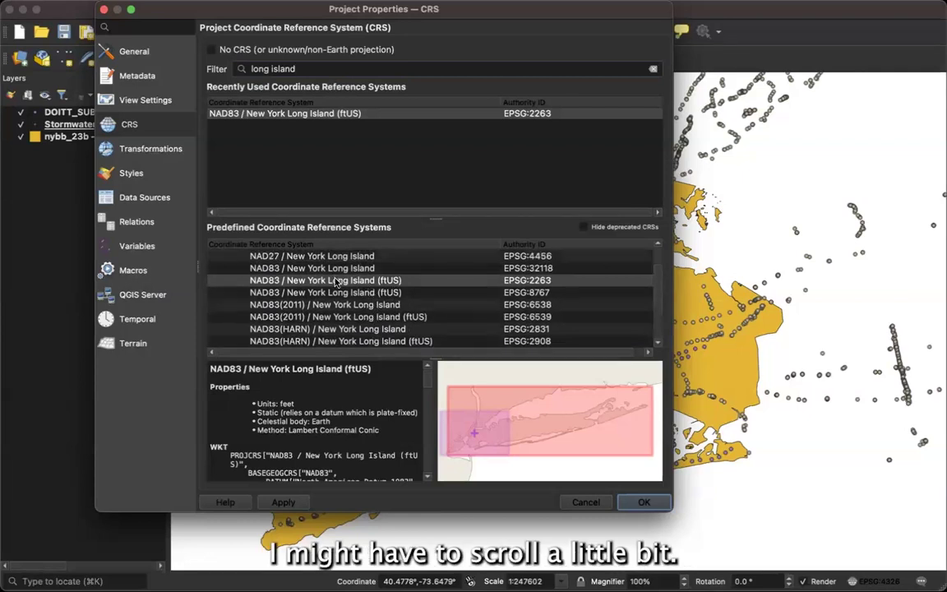
left_click(369, 280)
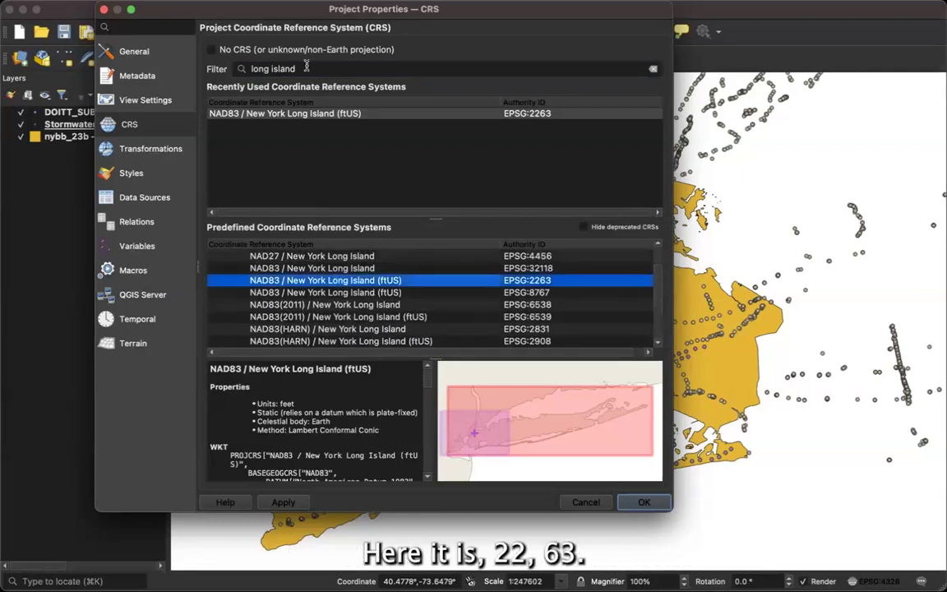
Filter the coordinate reference systems by "2263" and apply NAD83 / New York Long Island (ftUS), EPSG:2263, as the project CRS
left_click_drag(296, 69, 212, 68)
key("BackSpace")
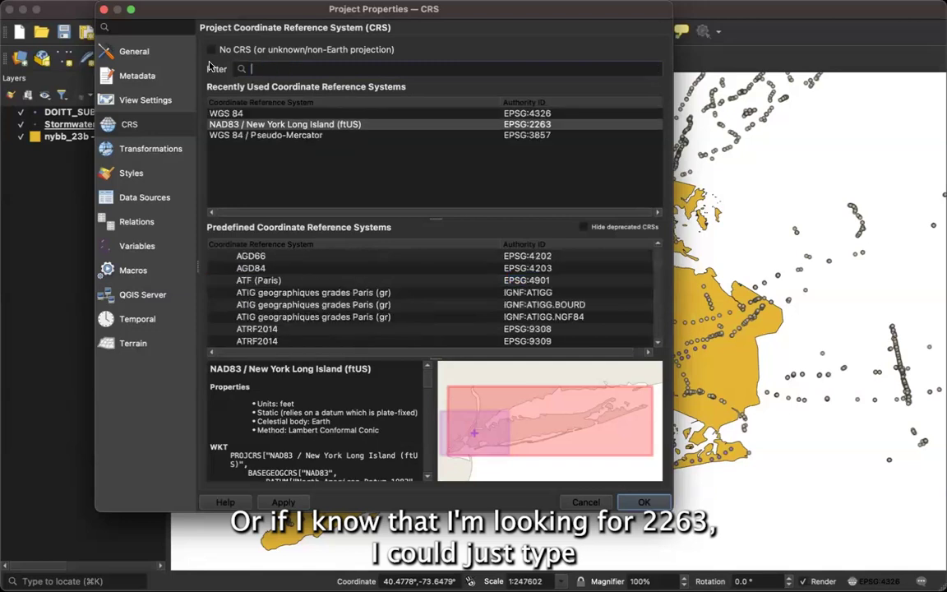
type("2263")
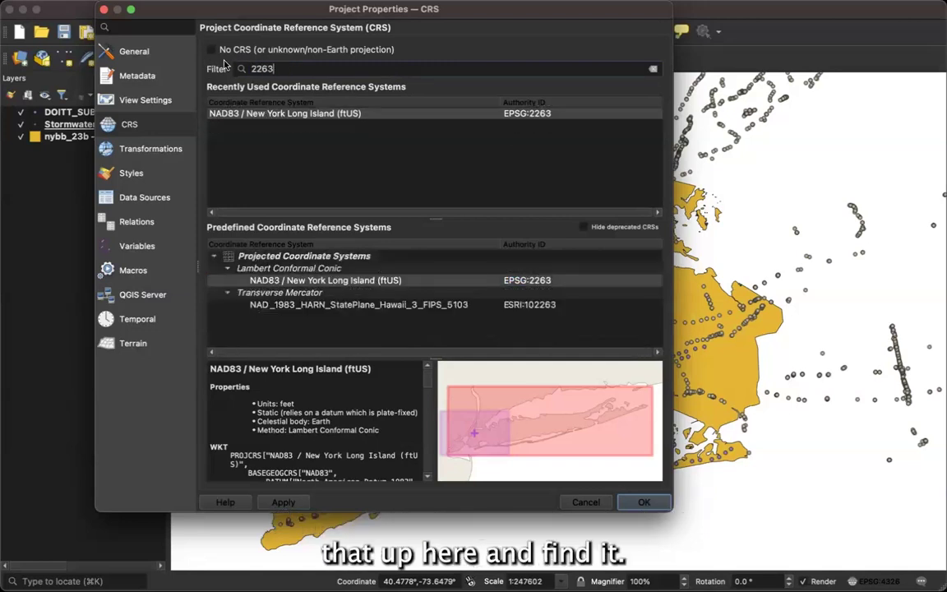
left_click(324, 280)
left_click(339, 115)
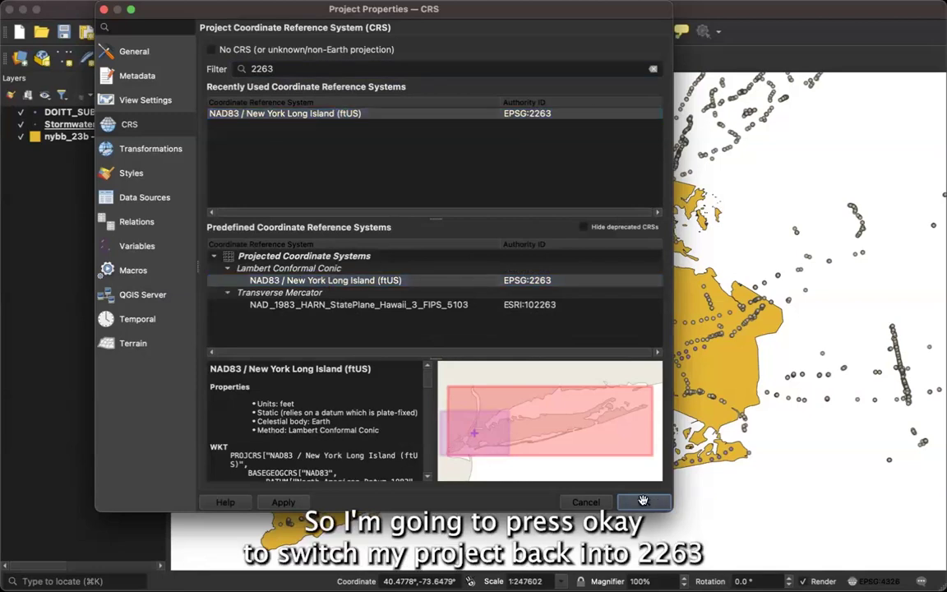
left_click(644, 503)
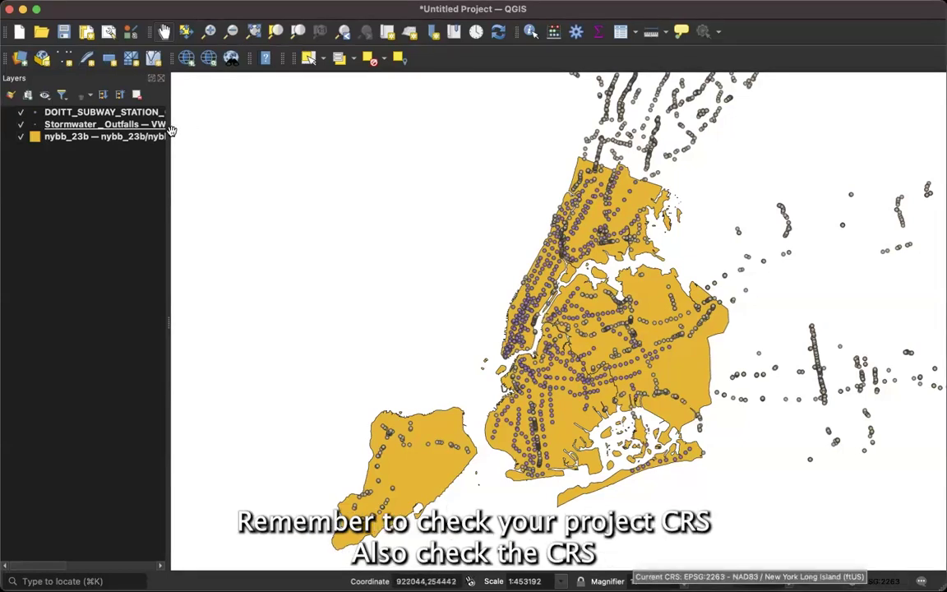
Check the assigned coordinate reference system in the DOITT_SUBWAY_STATION layer's source properties
mouse_move(141, 128)
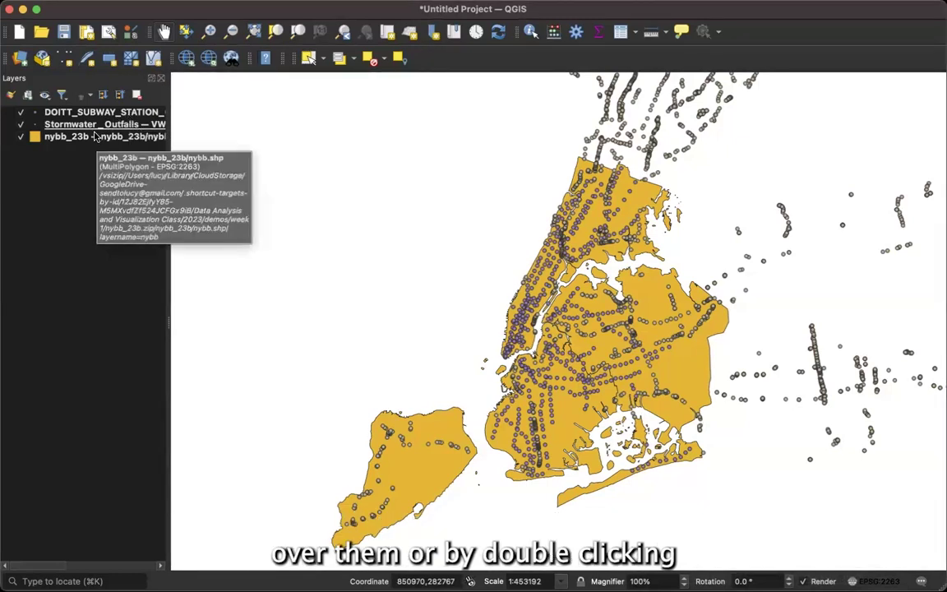
double_click(94, 113)
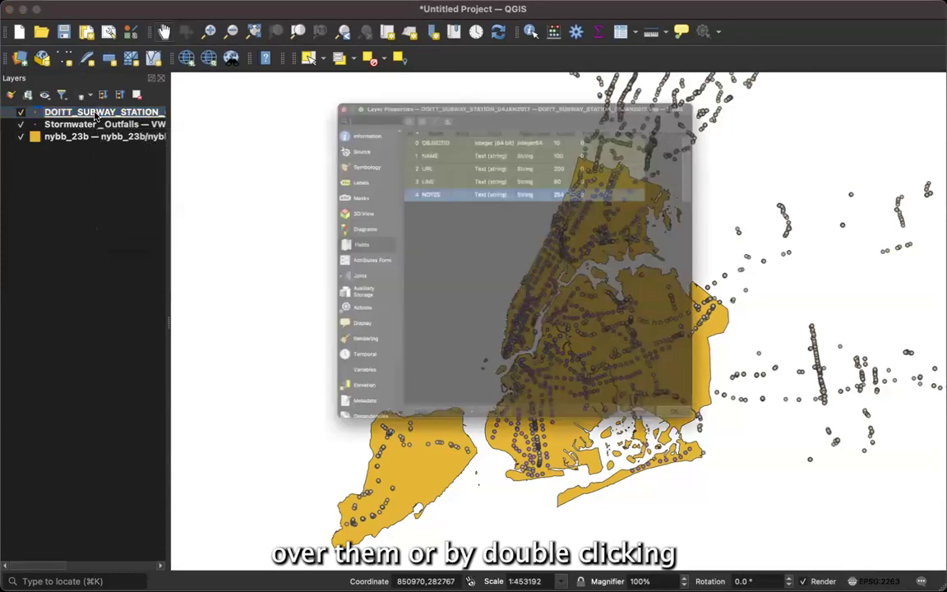
left_click(285, 72)
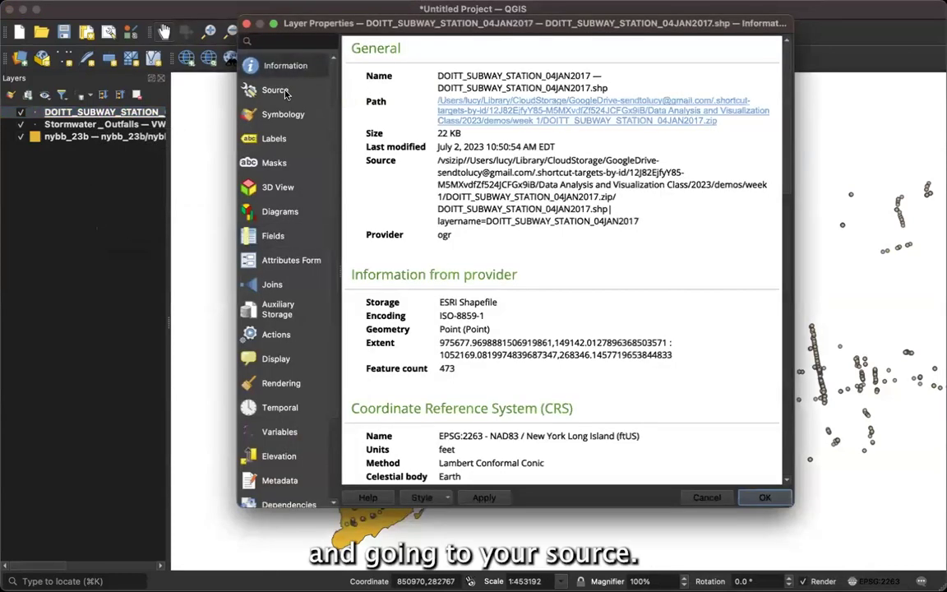
left_click(285, 92)
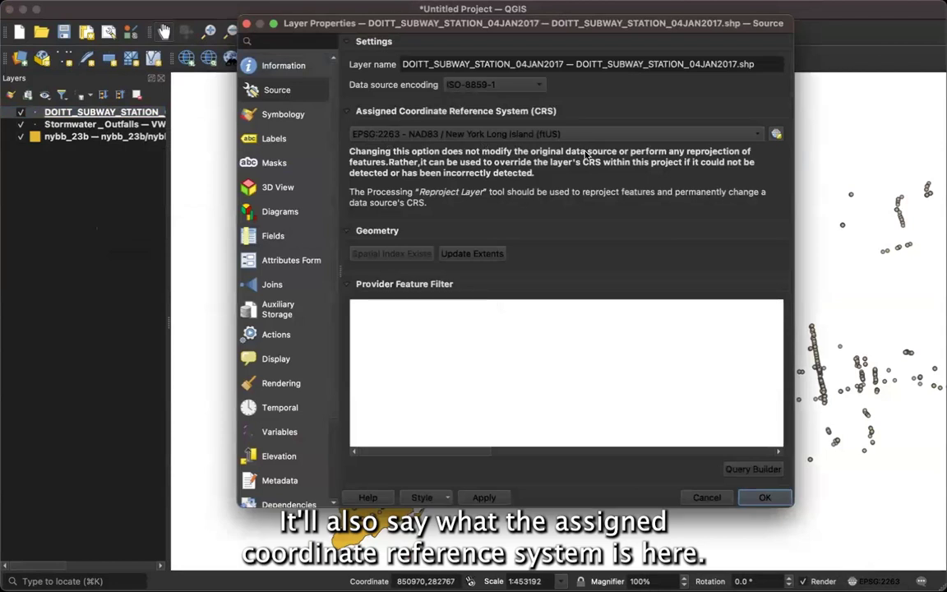
left_click(766, 499)
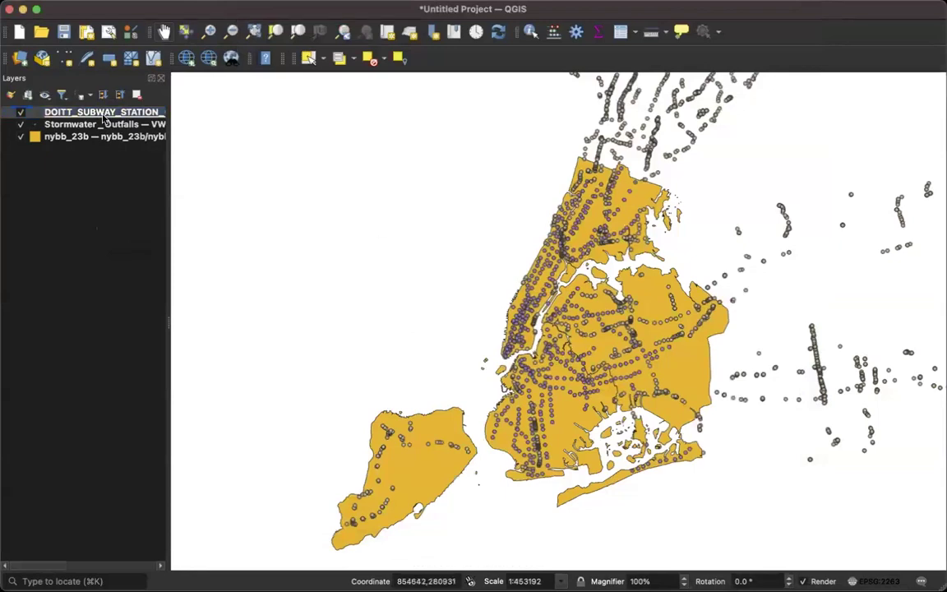